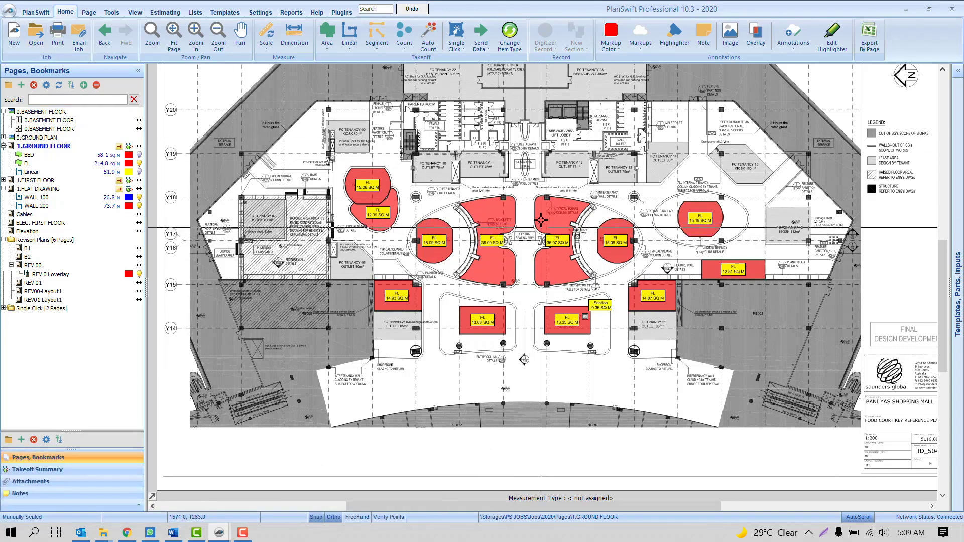
- Browse the saved job list, select job 1008, then close the list without opening it
{"action": "left_click", "coordinate": [36, 35]}
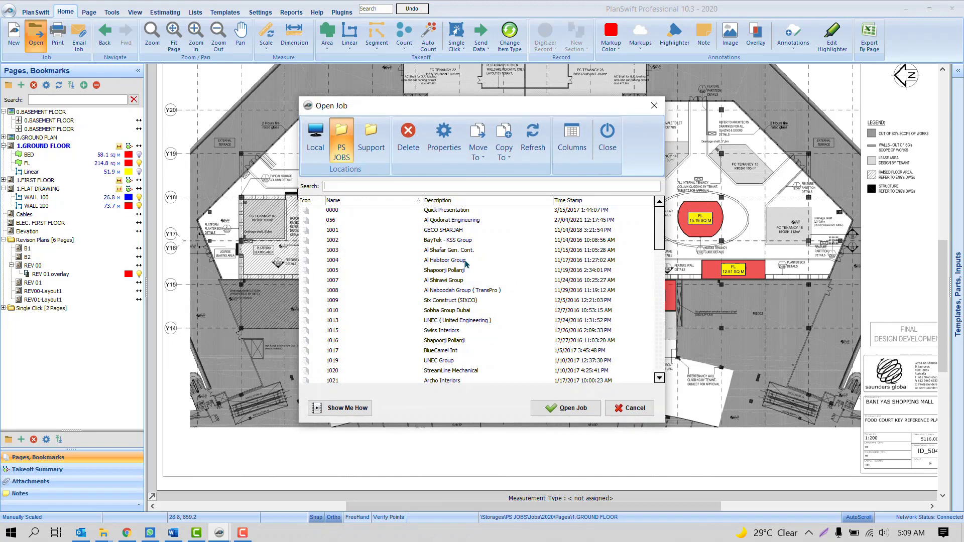
{"action": "left_click", "coordinate": [463, 291]}
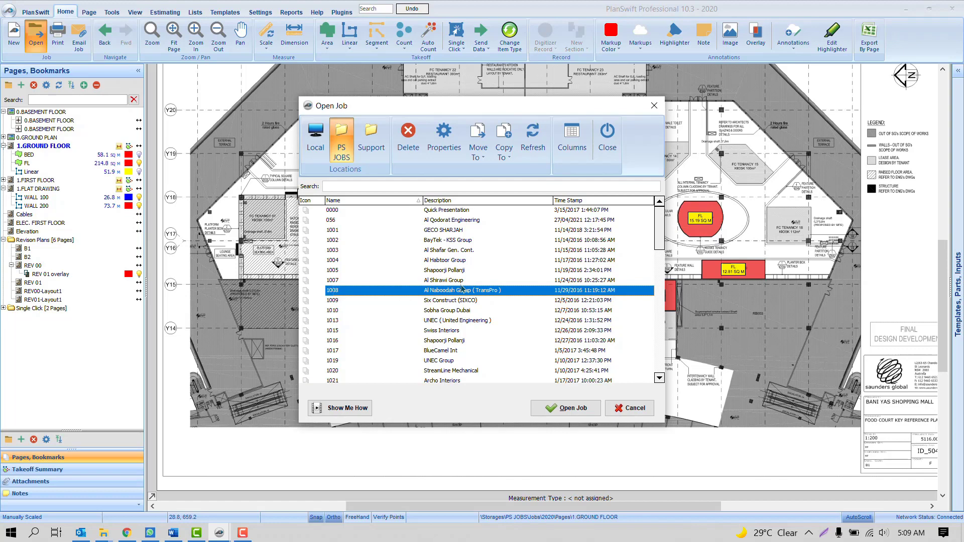
{"action": "left_click", "coordinate": [654, 105]}
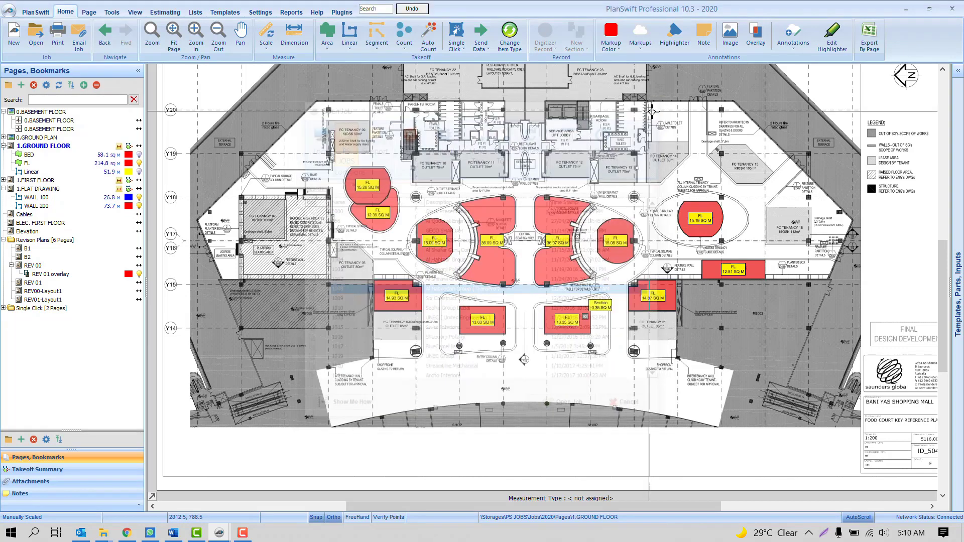
- Bring the 2020 job forward on its Elevation page and maximize the window
{"action": "left_click", "coordinate": [929, 8]}
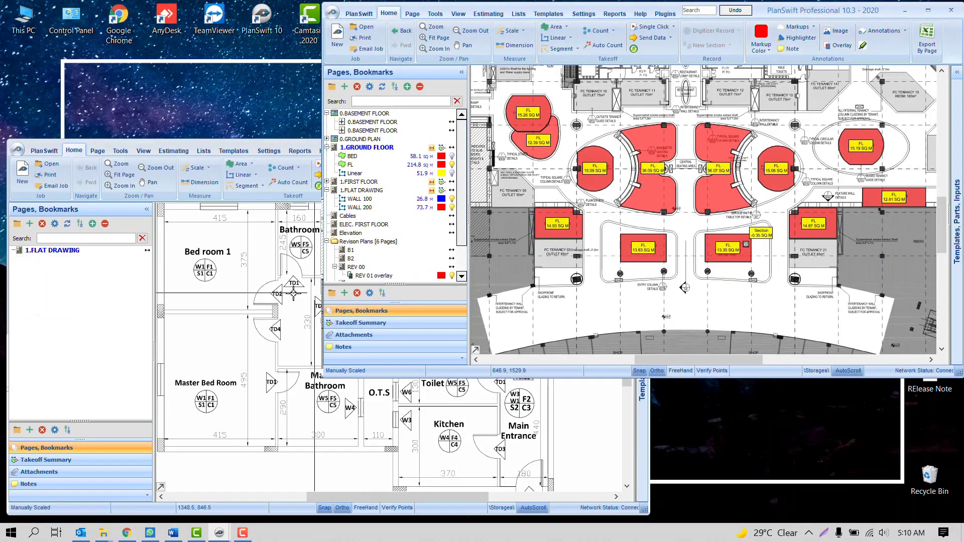
{"action": "left_click", "coordinate": [276, 294]}
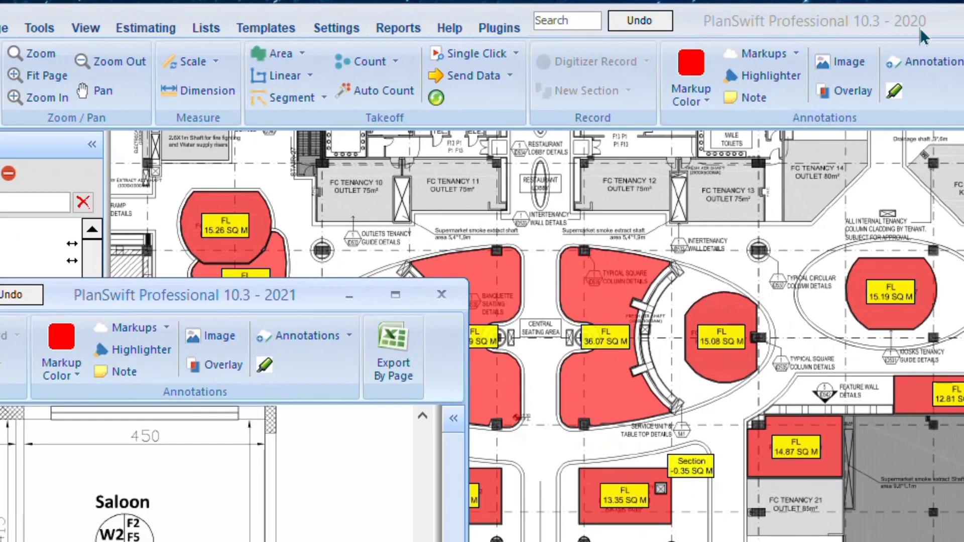
{"action": "left_click", "coordinate": [916, 20]}
{"action": "left_click", "coordinate": [30, 464]}
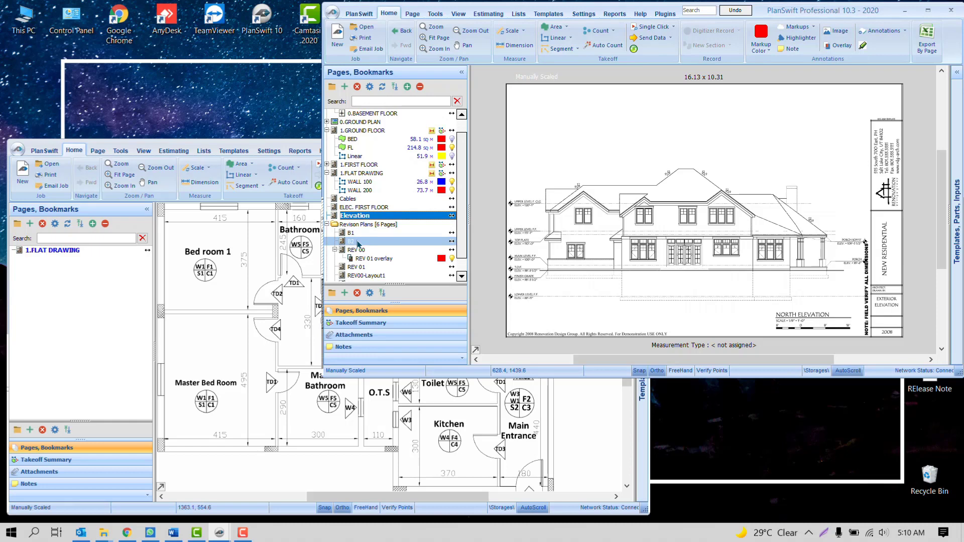
{"action": "scroll", "coordinate": [358, 245], "scroll_direction": "down", "scroll_amount": 1}
{"action": "left_click", "coordinate": [79, 322]}
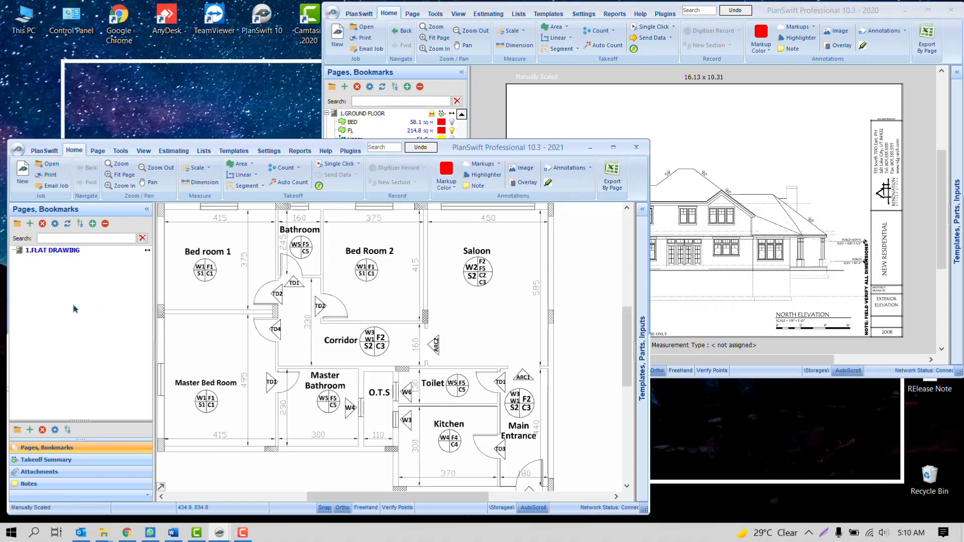
{"action": "left_click", "coordinate": [749, 162]}
{"action": "key", "text": "super+Up"}
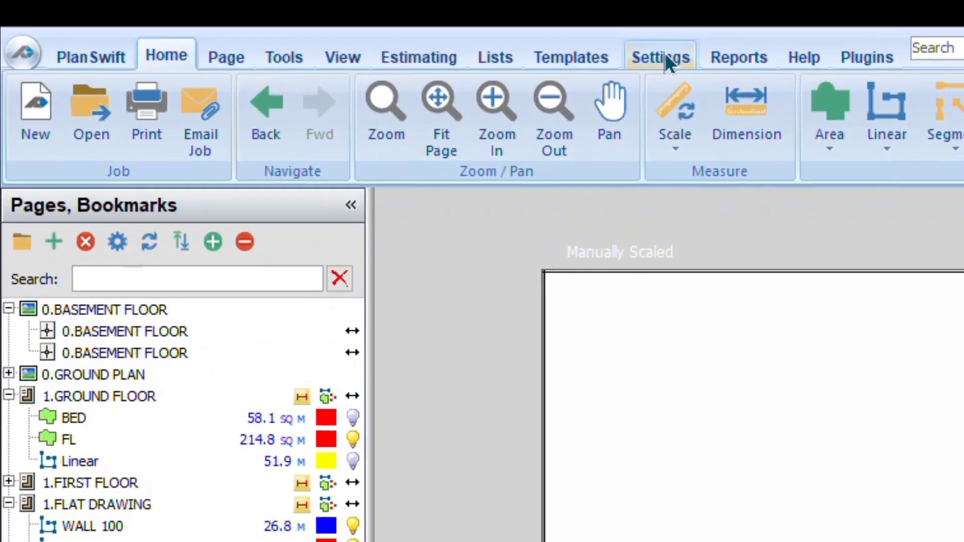
- In the advanced settings, raise Maximum # of Instances from 1 to 2
{"action": "left_click", "coordinate": [261, 13]}
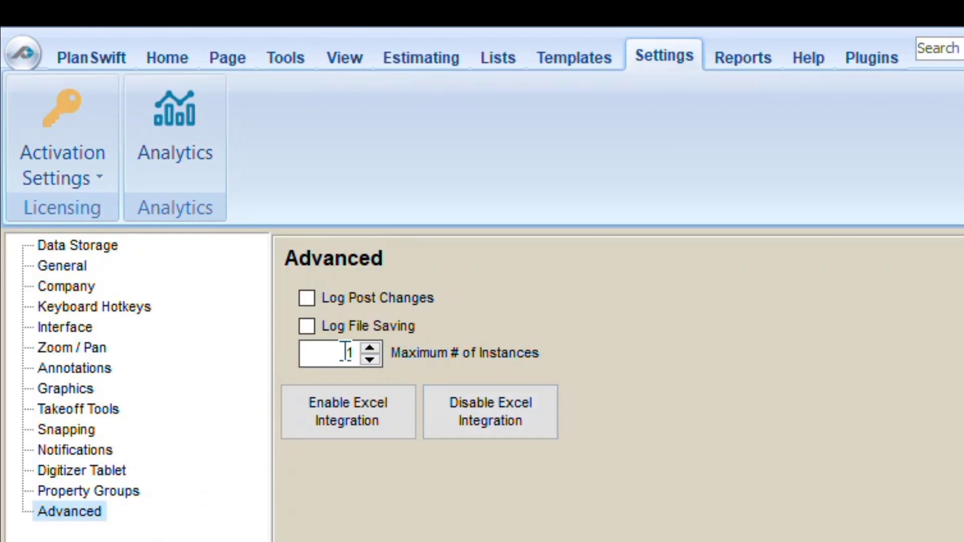
{"action": "left_click_drag", "start_coordinate": [311, 352], "coordinate": [430, 345]}
{"action": "left_click", "coordinate": [297, 351]}
{"action": "left_click_drag", "start_coordinate": [297, 351], "coordinate": [473, 353]}
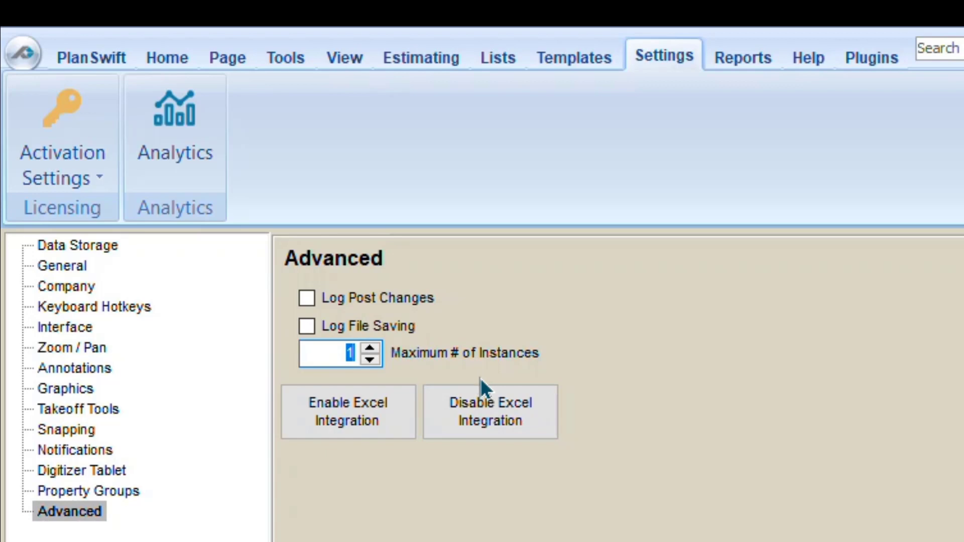
{"action": "left_click", "coordinate": [369, 347]}
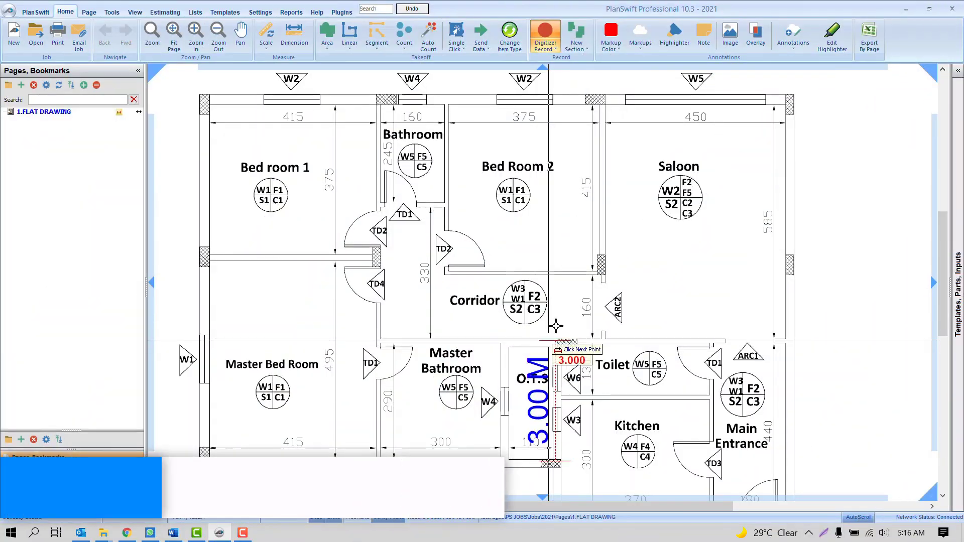
- Enter the dimension distance, enable Verify Points, and fix the 8.87 M dimension at the top wall
{"action": "key", "text": "Tab"}
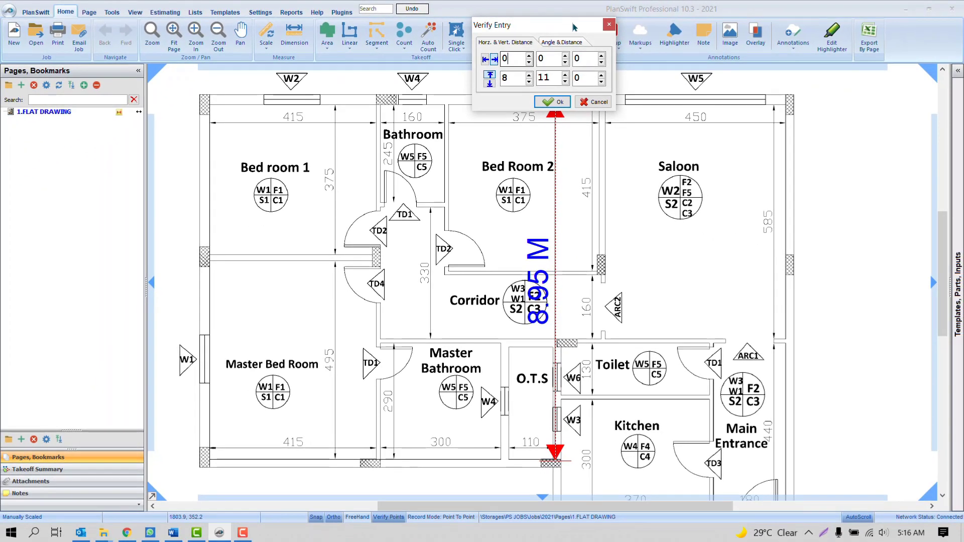
{"action": "left_click", "coordinate": [588, 104]}
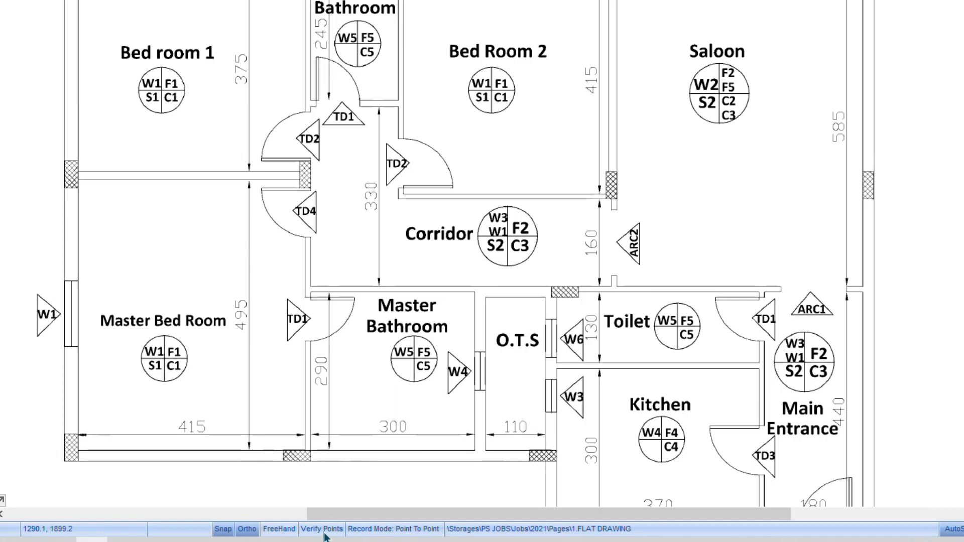
{"action": "left_click", "coordinate": [322, 529]}
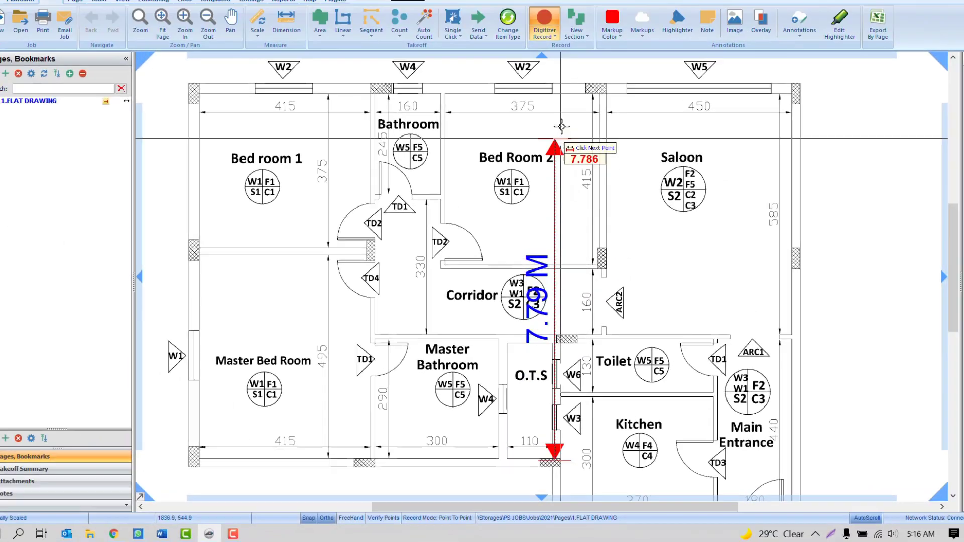
{"action": "left_click", "coordinate": [555, 95]}
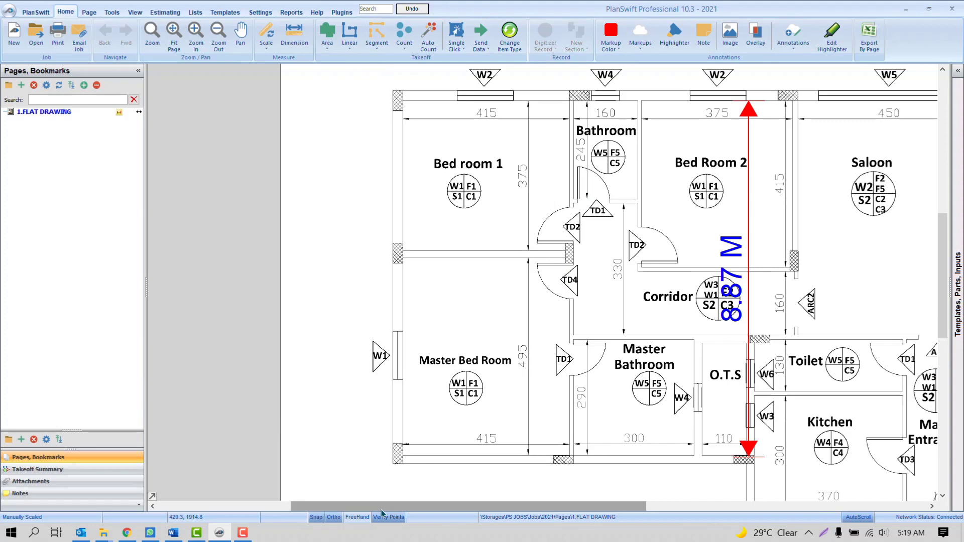
- Create the ITEM linear takeoff and draw a 4 m vertical and a horizontal segment, totalling 11.3
{"action": "left_click", "coordinate": [350, 34]}
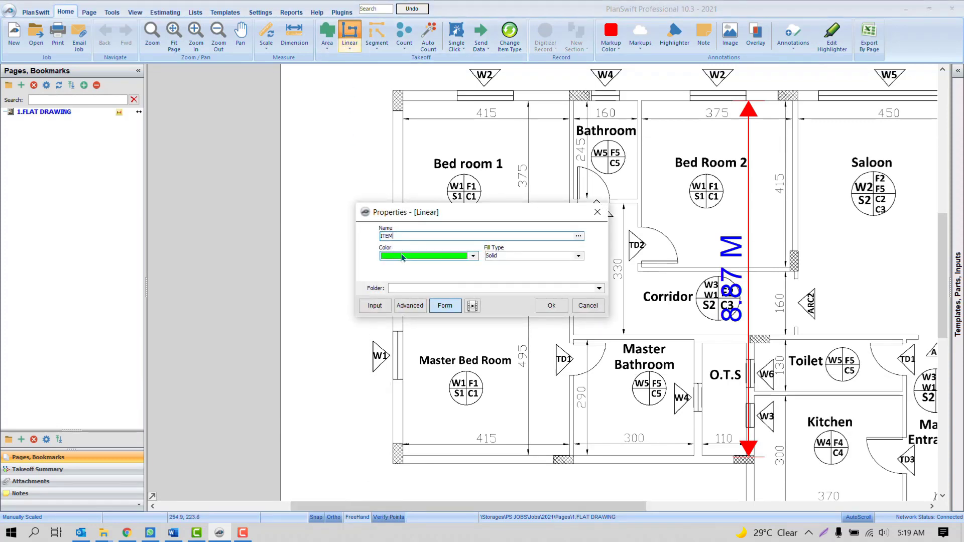
{"action": "left_click", "coordinate": [551, 305]}
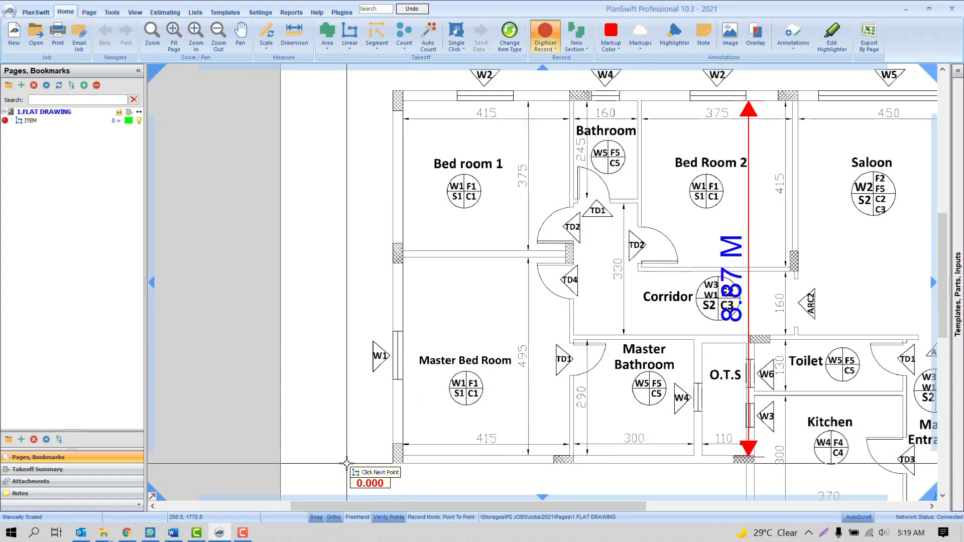
{"action": "left_click", "coordinate": [346, 463]}
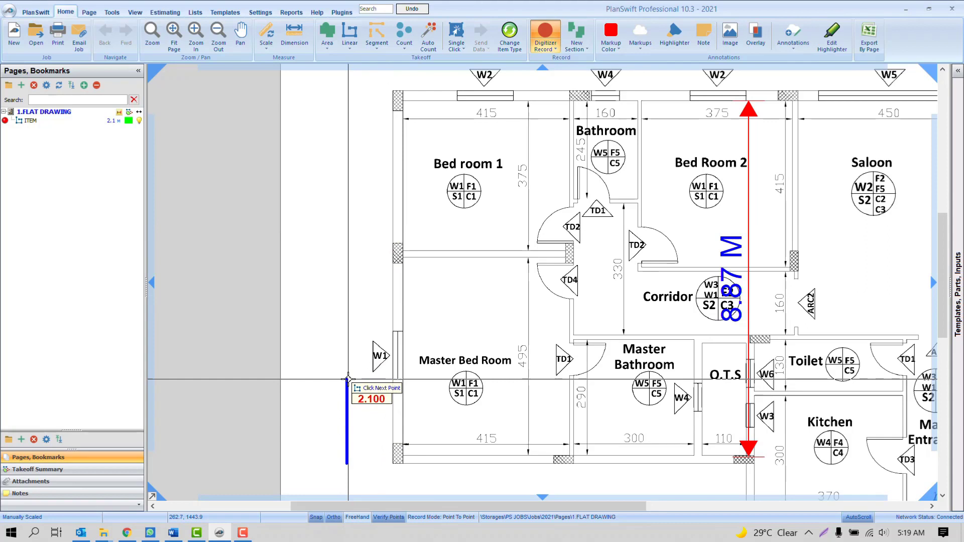
{"action": "left_click", "coordinate": [345, 288]}
{"action": "left_click", "coordinate": [307, 264]}
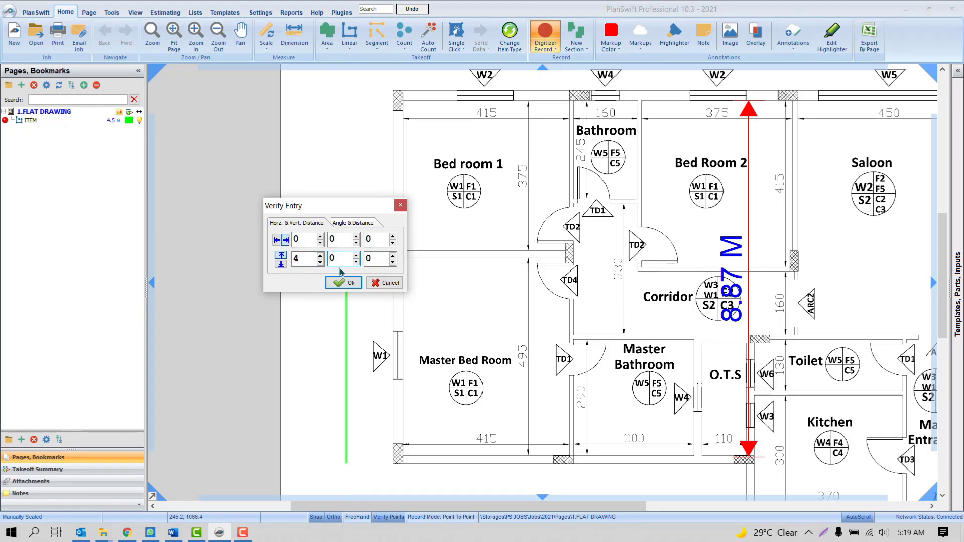
{"action": "left_click", "coordinate": [343, 282]}
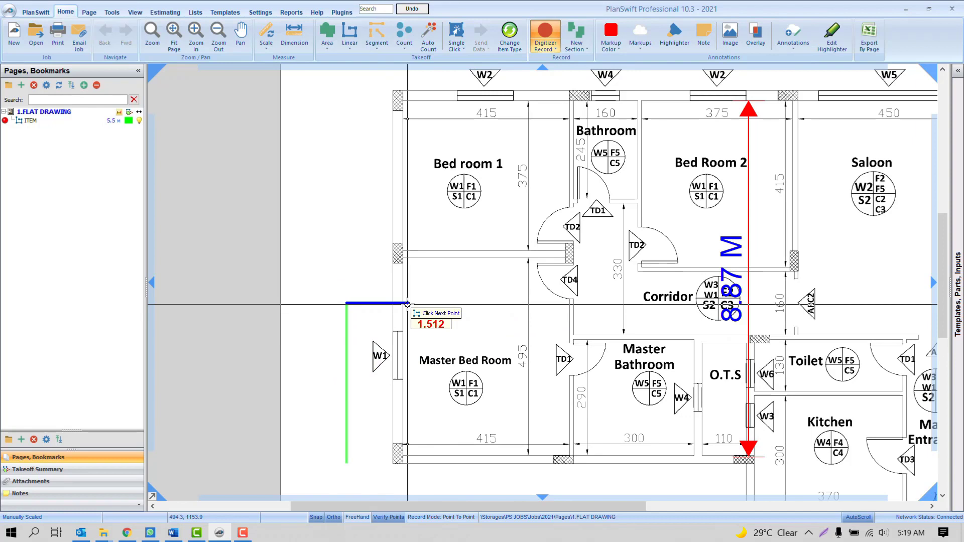
{"action": "left_click", "coordinate": [356, 303]}
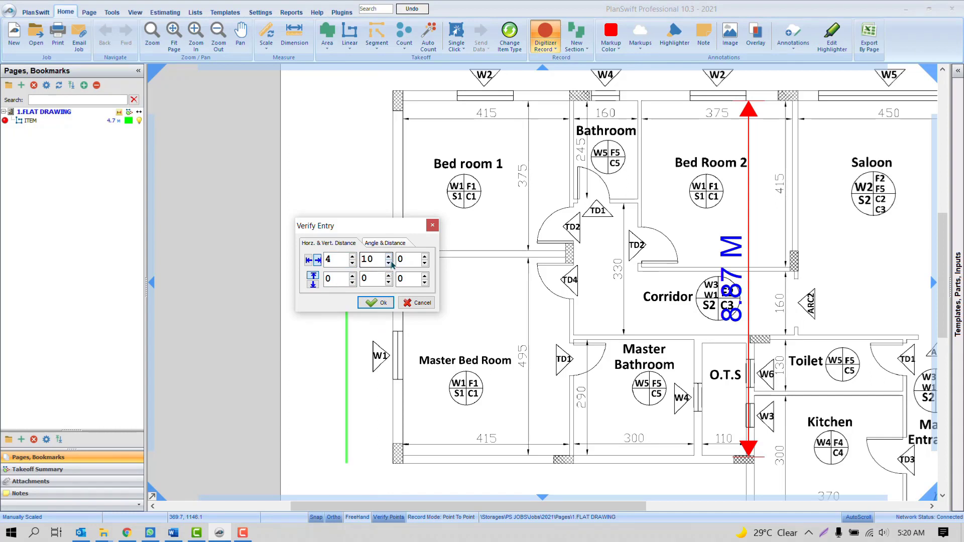
{"action": "left_click", "coordinate": [385, 301]}
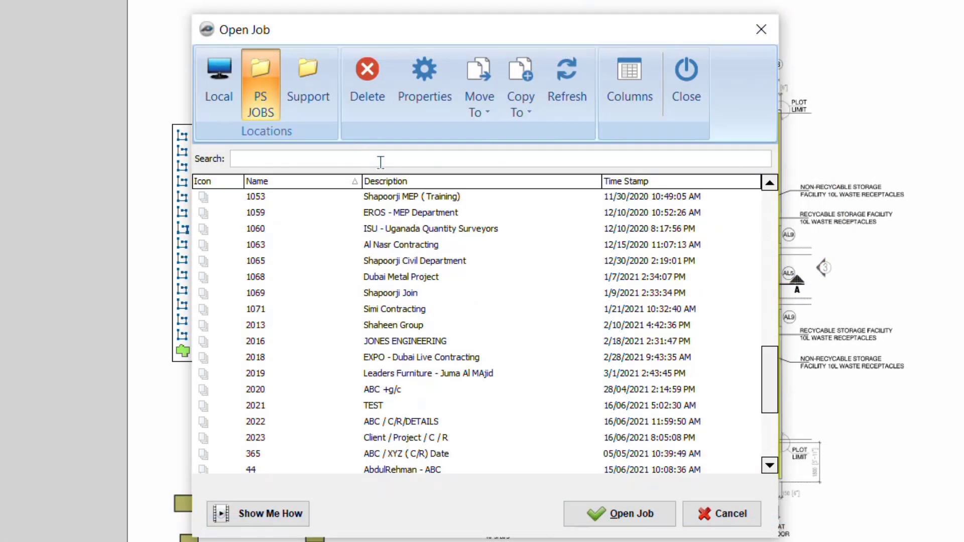
- Switch the Open Job list to the Support location and move the missing Data.xml warning aside
{"action": "left_click", "coordinate": [291, 92]}
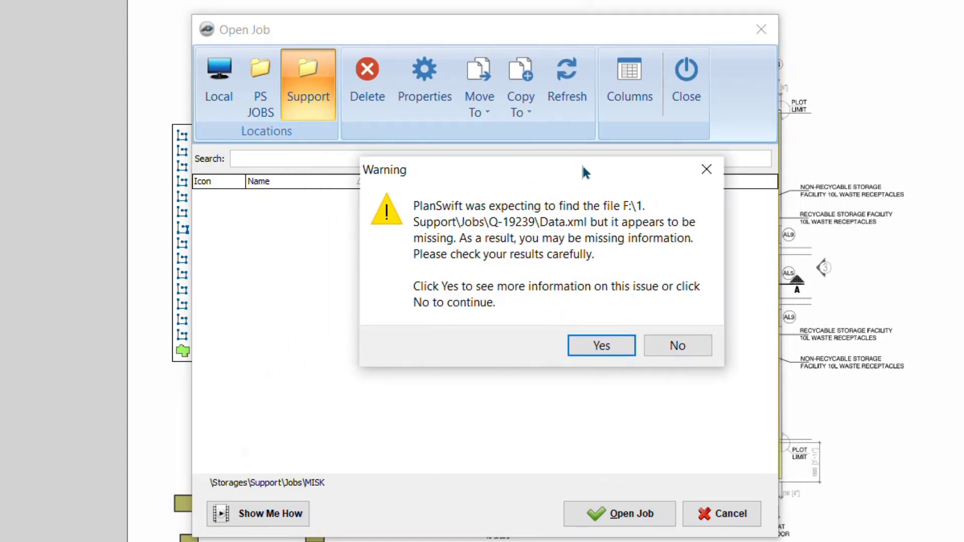
{"action": "left_click_drag", "start_coordinate": [583, 167], "coordinate": [632, 199]}
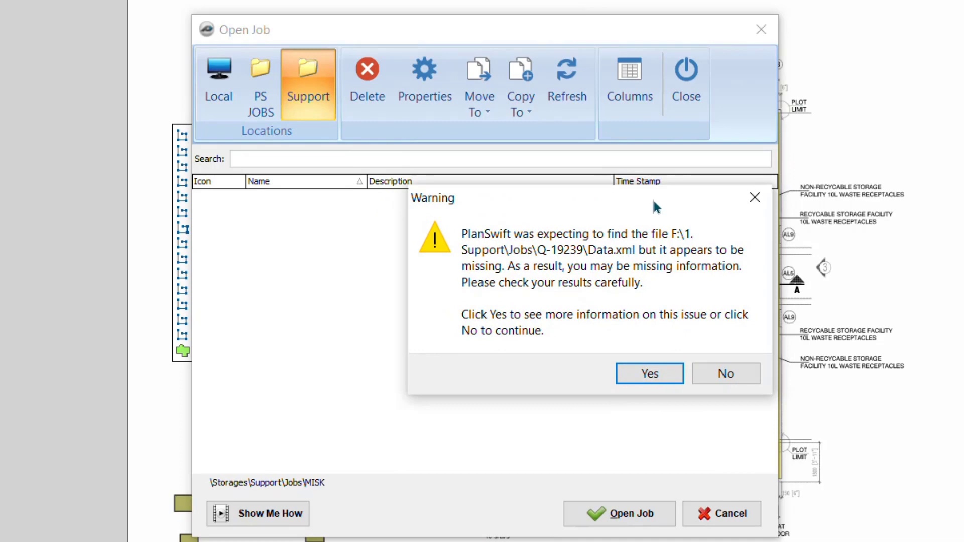
{"action": "left_click_drag", "start_coordinate": [652, 200], "coordinate": [603, 213]}
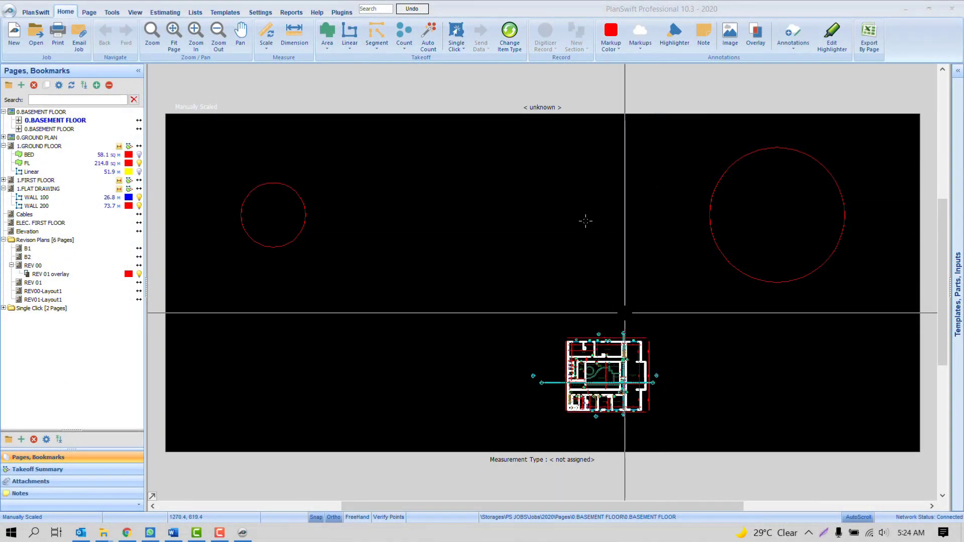
- In General settings, uncheck and then re-check both 'Automatically open' last-job and first-page options
{"action": "left_click", "coordinate": [262, 12]}
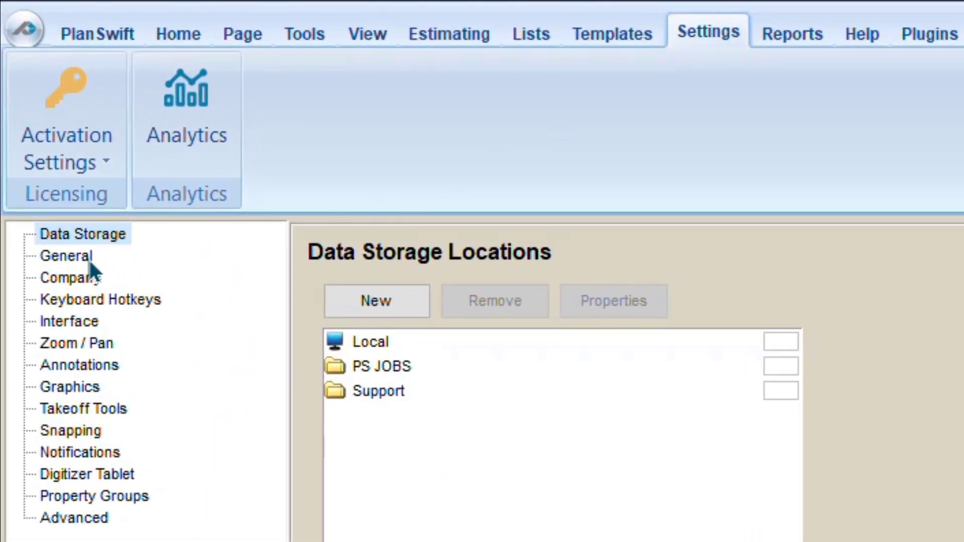
{"action": "left_click", "coordinate": [76, 256]}
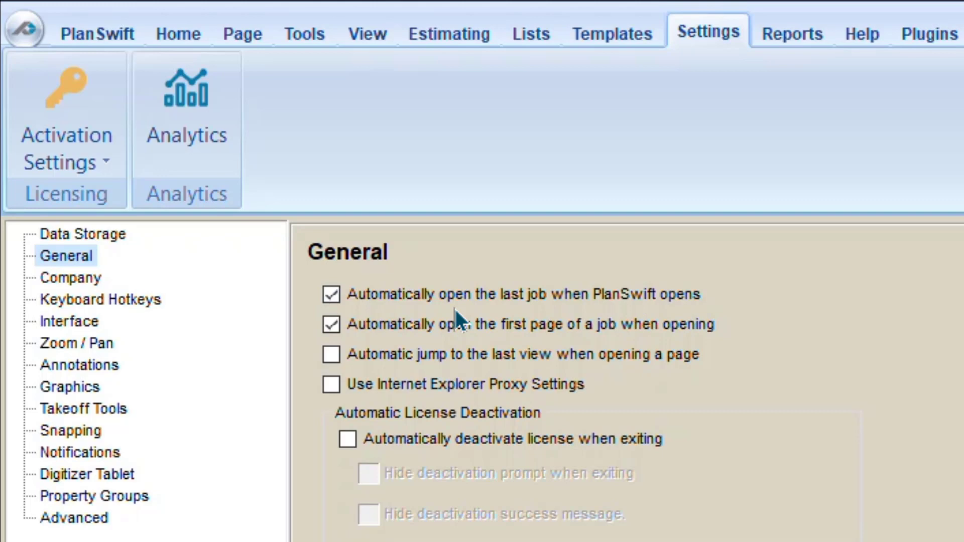
{"action": "left_click", "coordinate": [331, 297]}
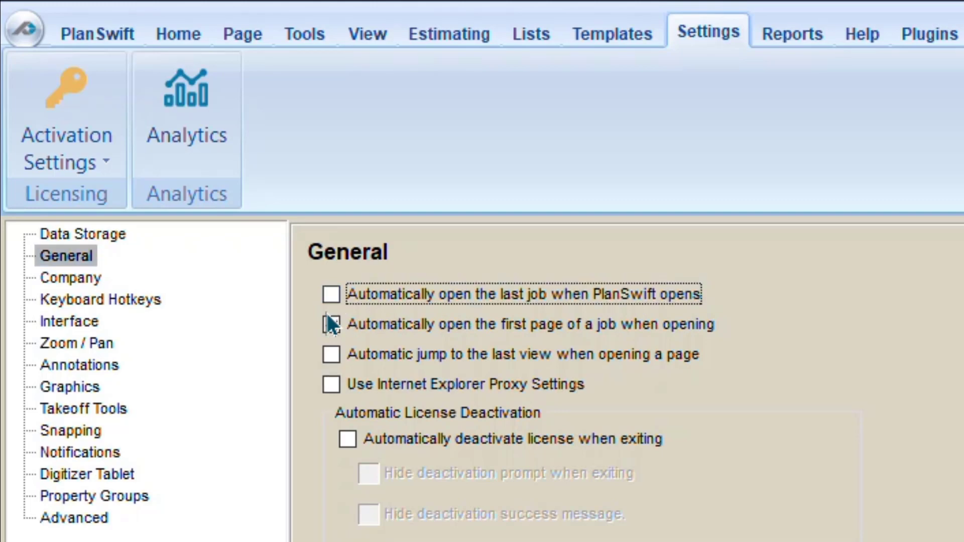
{"action": "left_click", "coordinate": [327, 324]}
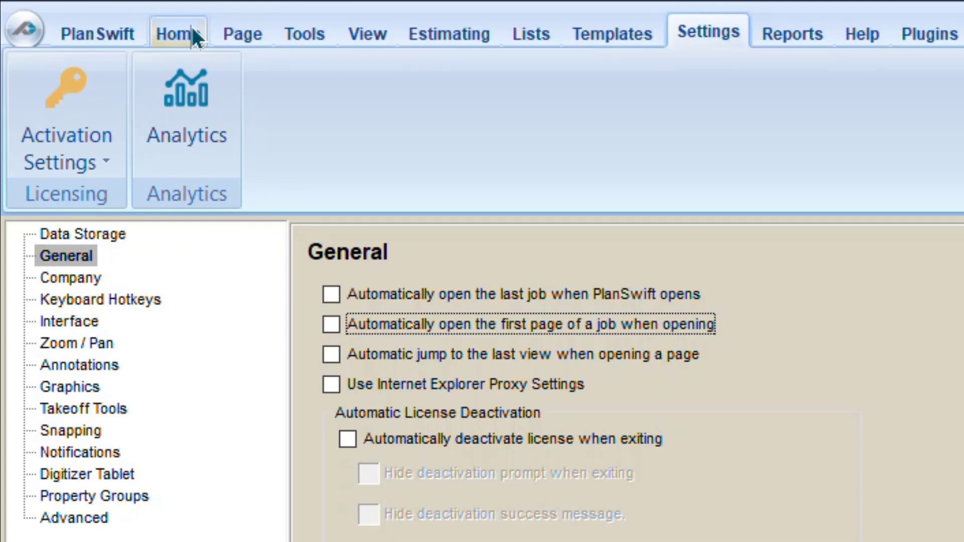
{"action": "left_click", "coordinate": [332, 295]}
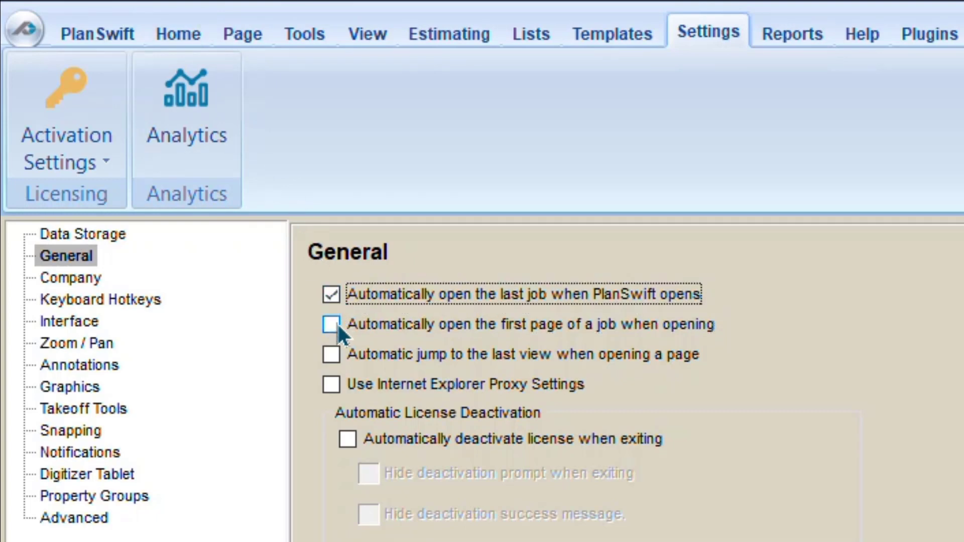
{"action": "left_click", "coordinate": [332, 324]}
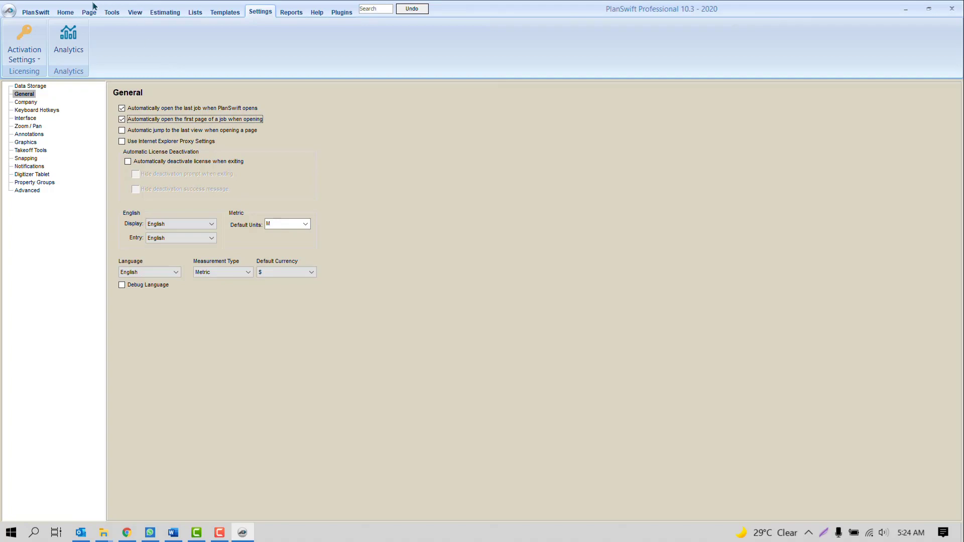
- Leave the settings and return to the Home tab
{"action": "left_click", "coordinate": [65, 11]}
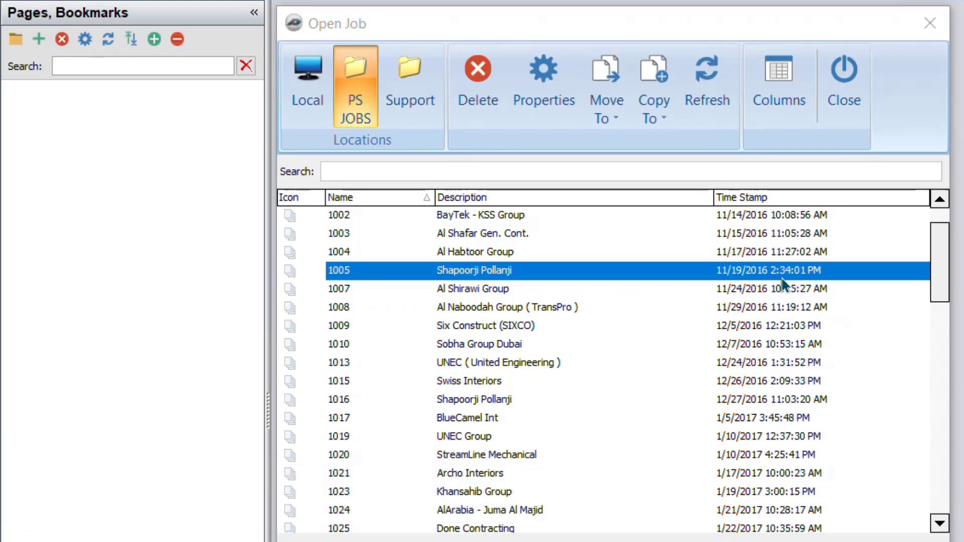
- Select jobs 1017, 1028 and 1030 in the Open Job list
{"action": "left_click", "coordinate": [746, 423]}
{"action": "scroll", "coordinate": [777, 391], "scroll_direction": "down", "scroll_amount": 3}
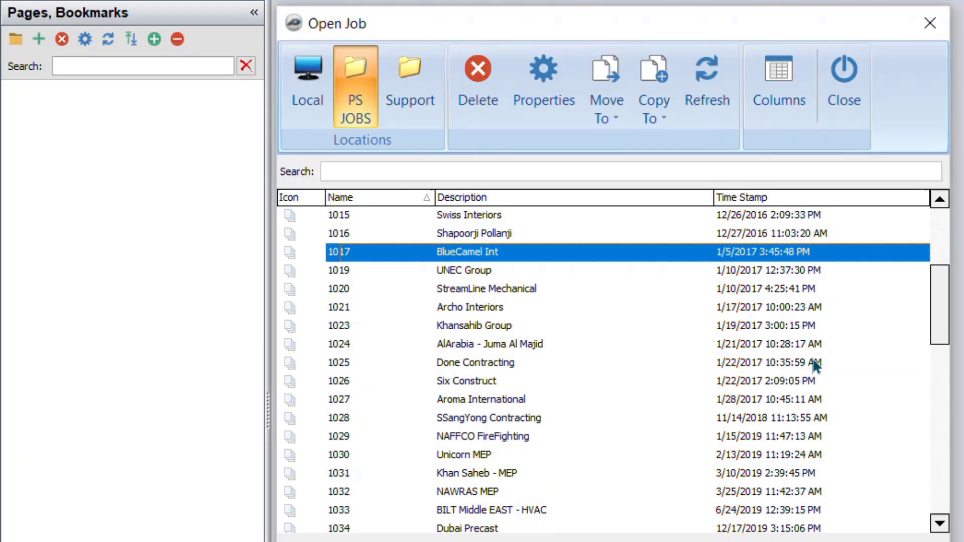
{"action": "left_click", "coordinate": [747, 421]}
{"action": "left_click", "coordinate": [742, 456]}
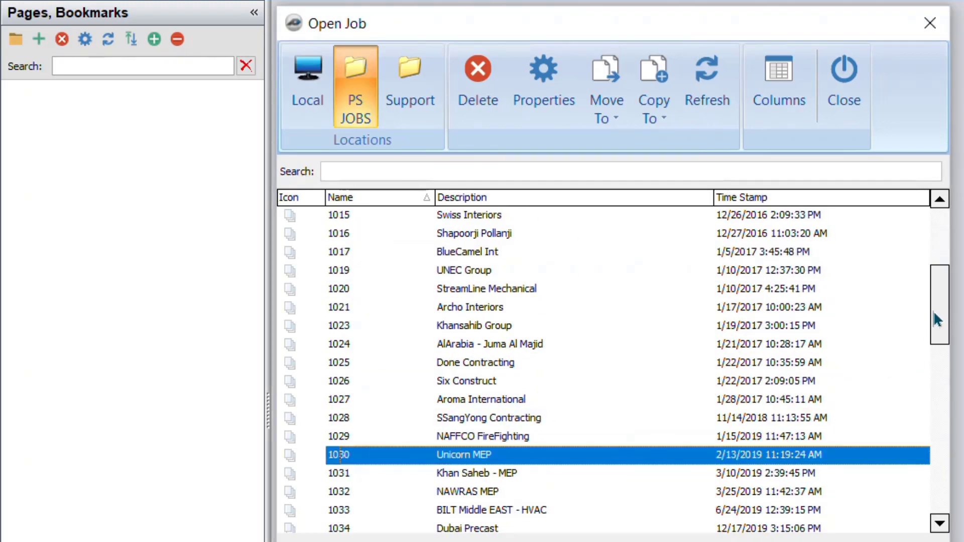
{"action": "left_click_drag", "start_coordinate": [934, 319], "coordinate": [893, 284]}
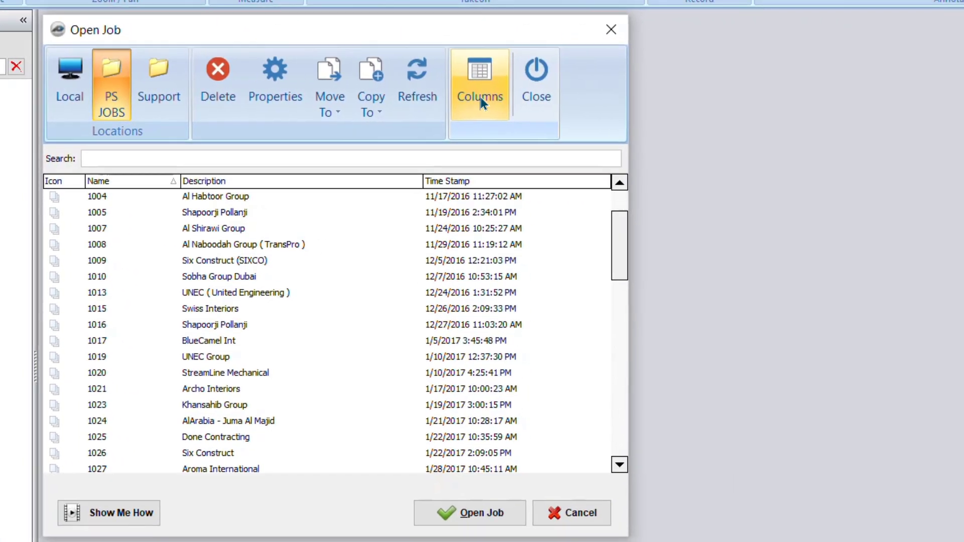
- Uncheck and delete the Time Stamp column in the Columns dialog, then close it
{"action": "left_click", "coordinate": [788, 95]}
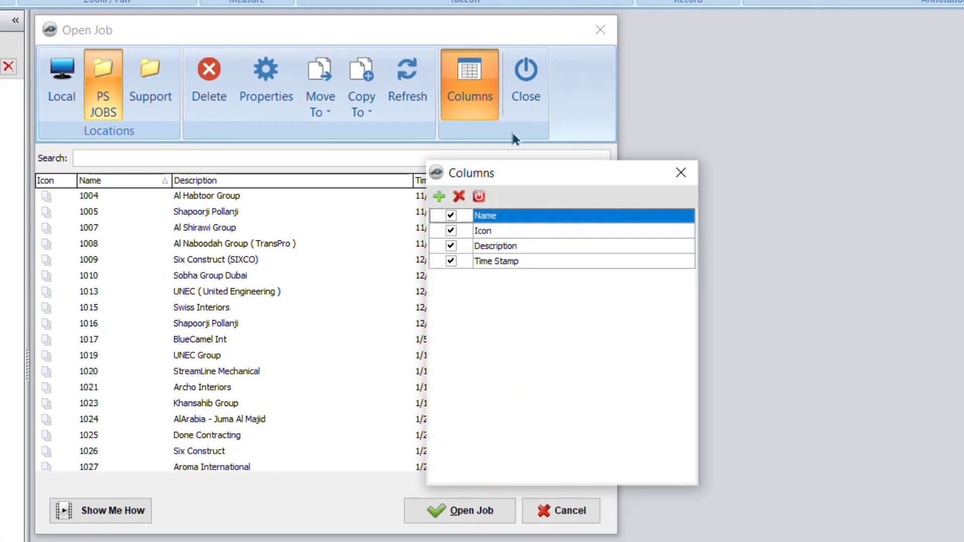
{"action": "left_click_drag", "start_coordinate": [504, 170], "coordinate": [655, 140]}
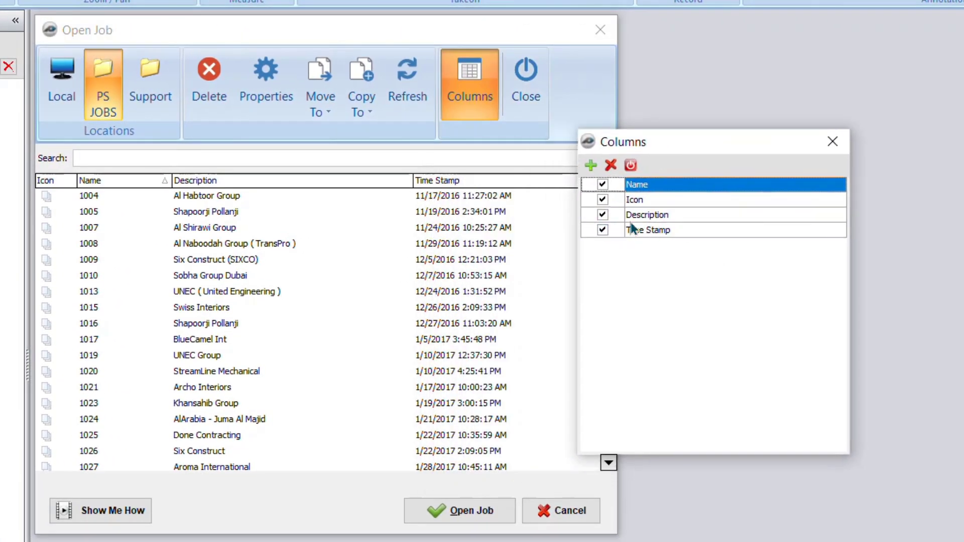
{"action": "left_click", "coordinate": [609, 229]}
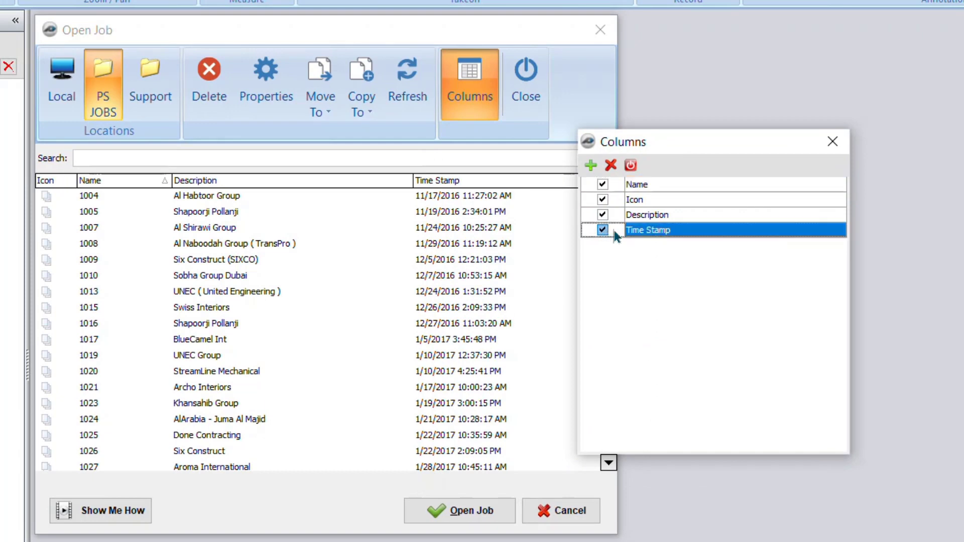
{"action": "left_click", "coordinate": [611, 165]}
{"action": "left_click", "coordinate": [833, 142]}
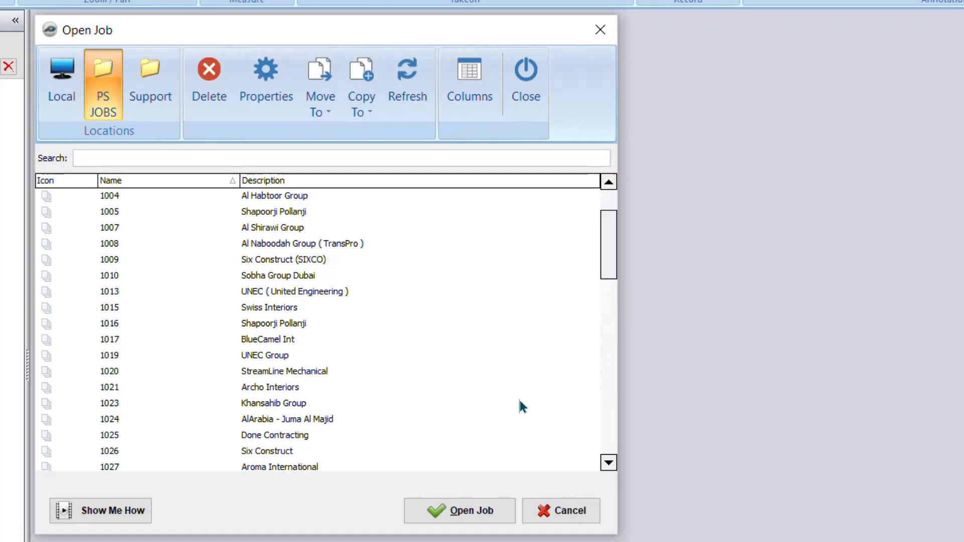
- Add a new column named 'Time Stamp' in the Columns dialog
{"action": "left_click", "coordinate": [478, 98]}
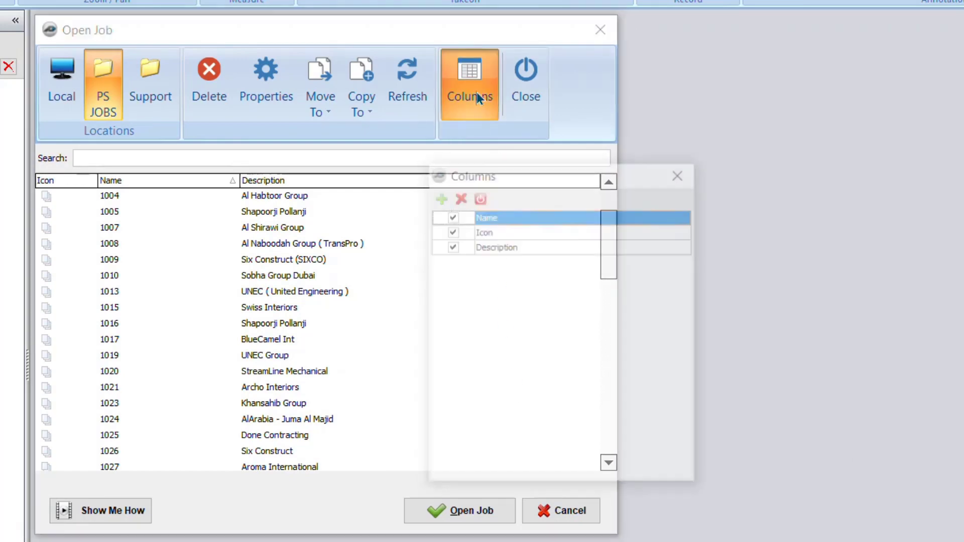
{"action": "left_click_drag", "start_coordinate": [501, 179], "coordinate": [647, 171]}
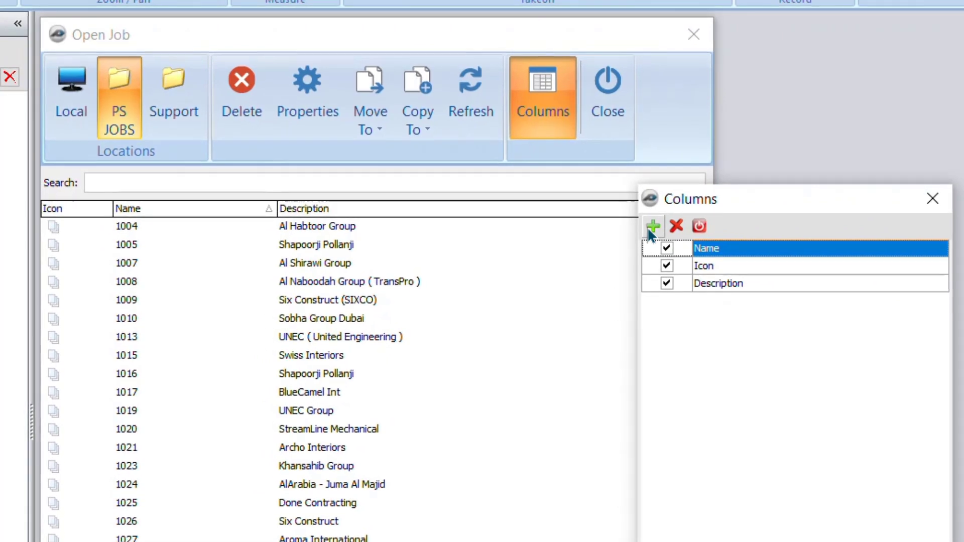
{"action": "left_click", "coordinate": [652, 226]}
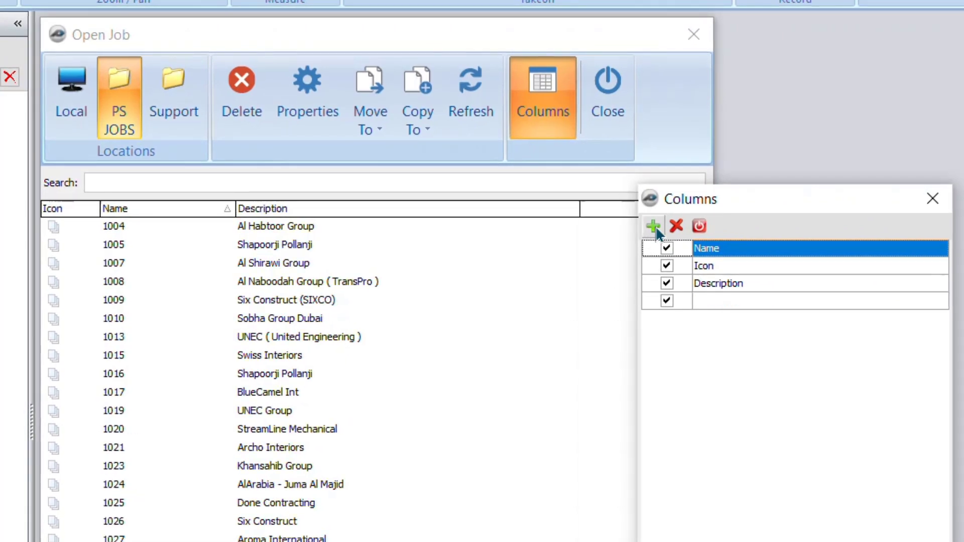
{"action": "left_click", "coordinate": [718, 300]}
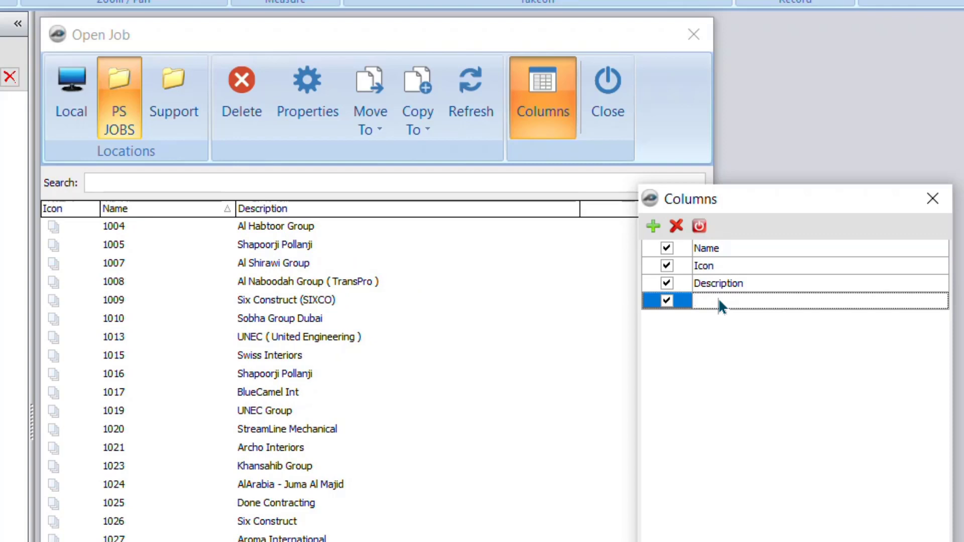
{"action": "type", "text": "Time Stamp"}
{"action": "left_click", "coordinate": [774, 284]}
{"action": "left_click", "coordinate": [932, 198]}
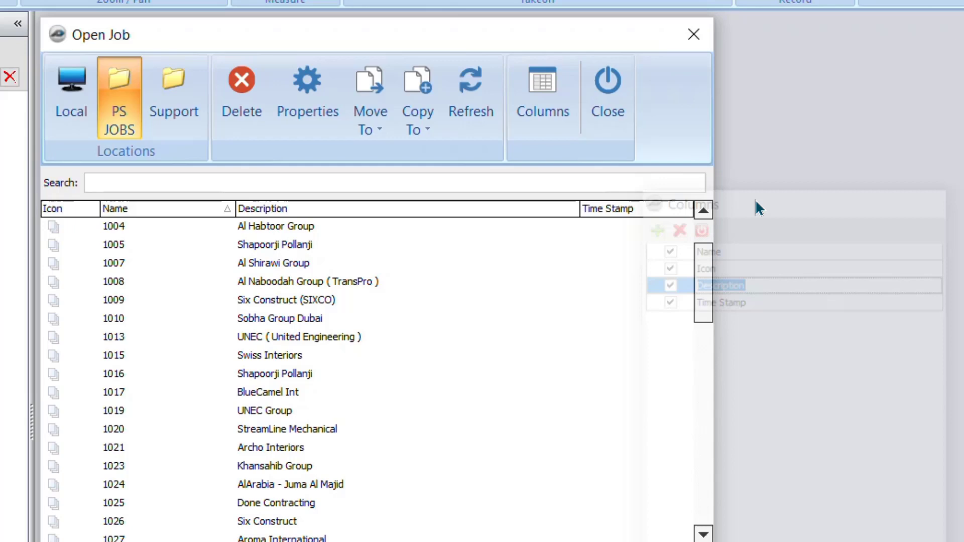
- Narrow the Description column so dates show, and sort the jobs by Time Stamp
{"action": "left_click_drag", "start_coordinate": [580, 210], "coordinate": [511, 210]}
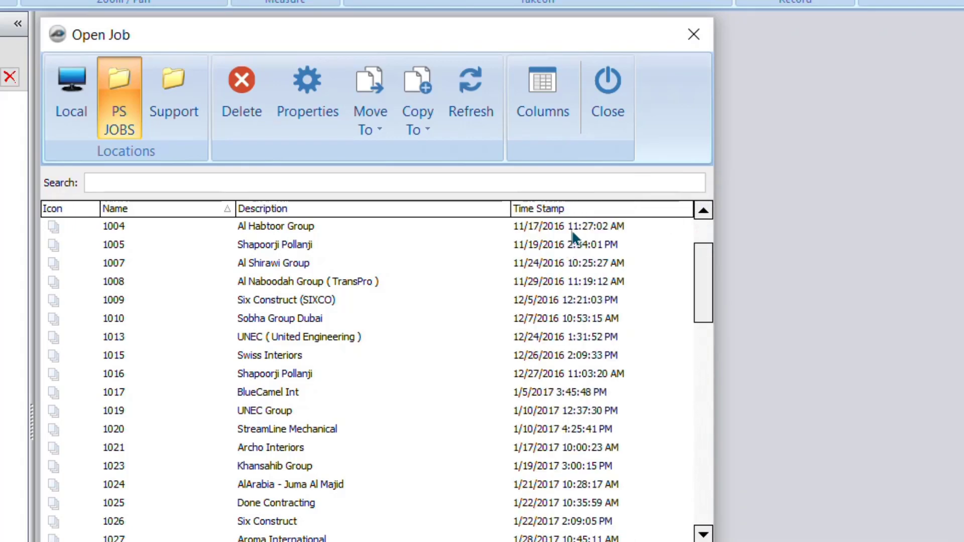
{"action": "left_click", "coordinate": [574, 210]}
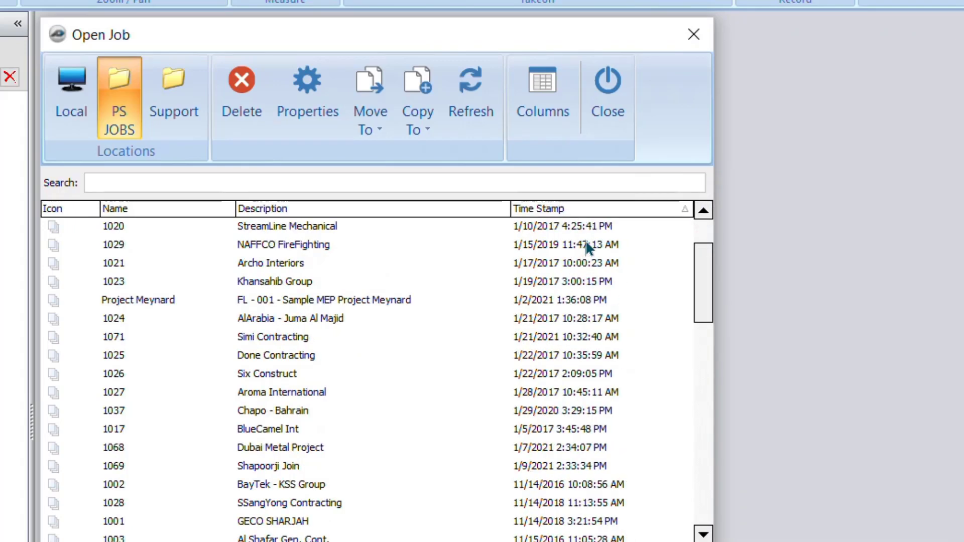
{"action": "left_click", "coordinate": [581, 210]}
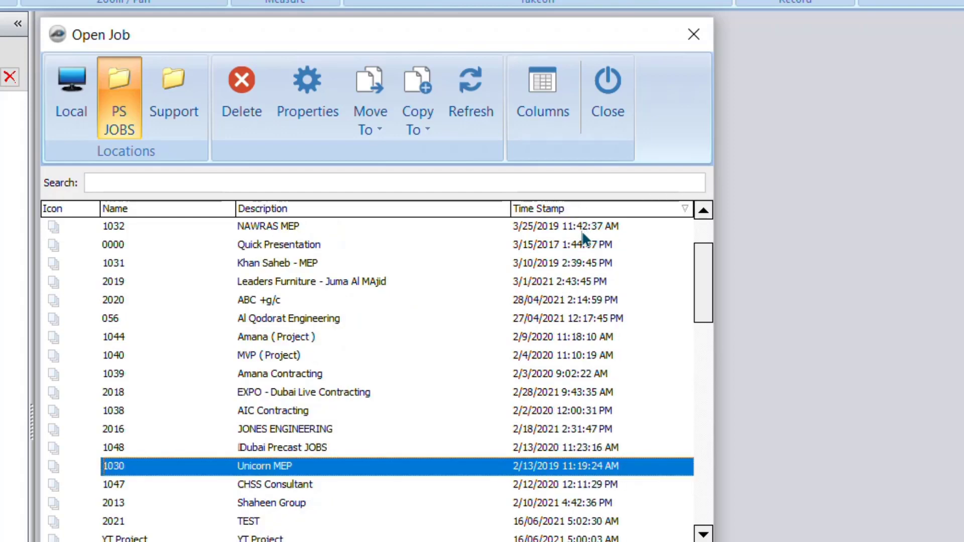
{"action": "scroll", "coordinate": [595, 361], "scroll_direction": "up", "scroll_amount": 2}
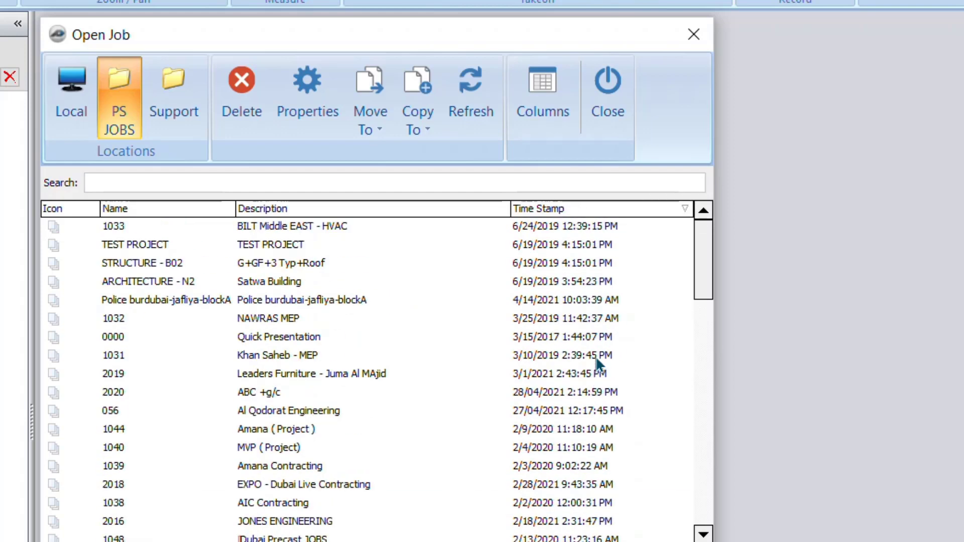
{"action": "left_click", "coordinate": [555, 211]}
- Check the Time Stamp column name, close Columns, and select job 1019 UNEC Group
{"action": "left_click", "coordinate": [545, 98]}
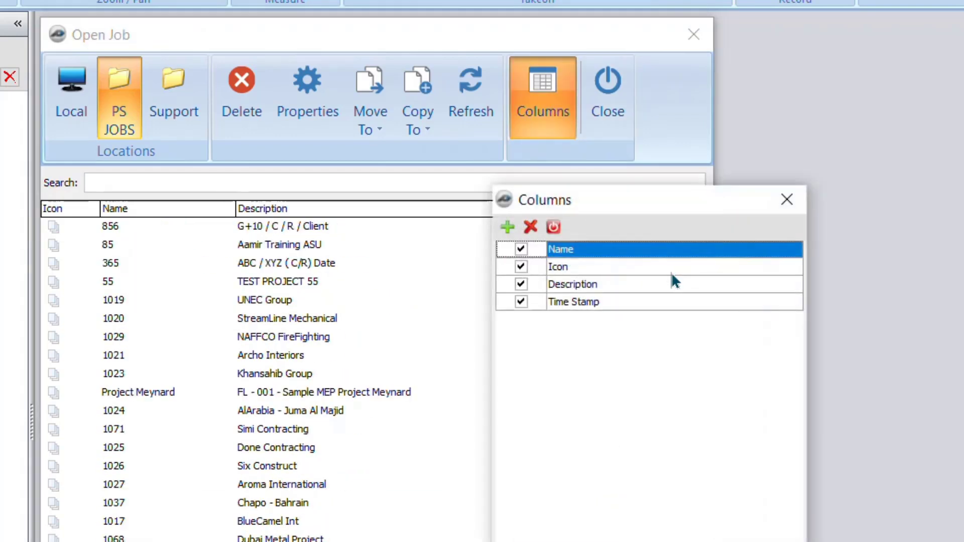
{"action": "left_click", "coordinate": [693, 303]}
{"action": "left_click", "coordinate": [695, 301]}
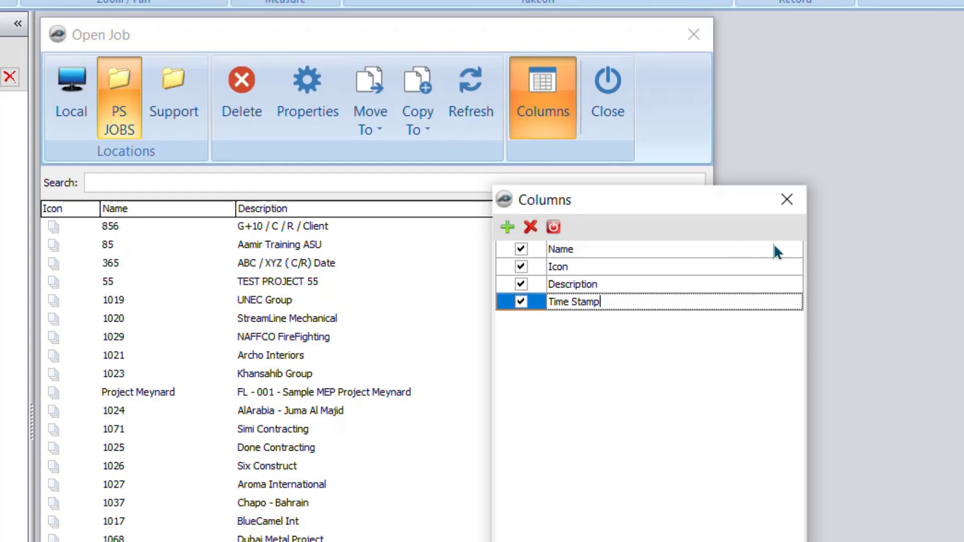
{"action": "left_click", "coordinate": [786, 198]}
{"action": "left_click", "coordinate": [283, 307]}
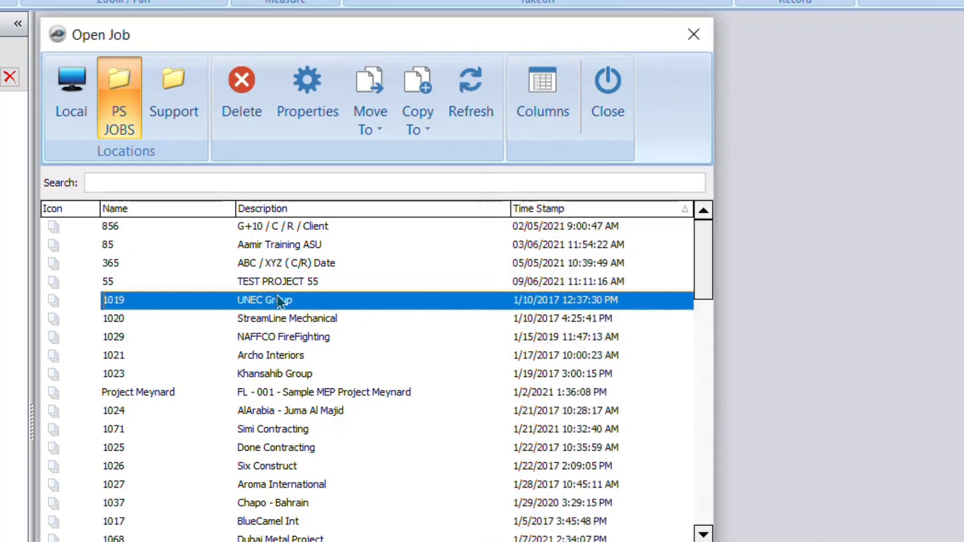
- Open job 1019's Properties and view its Advanced property grid
{"action": "left_click", "coordinate": [310, 107]}
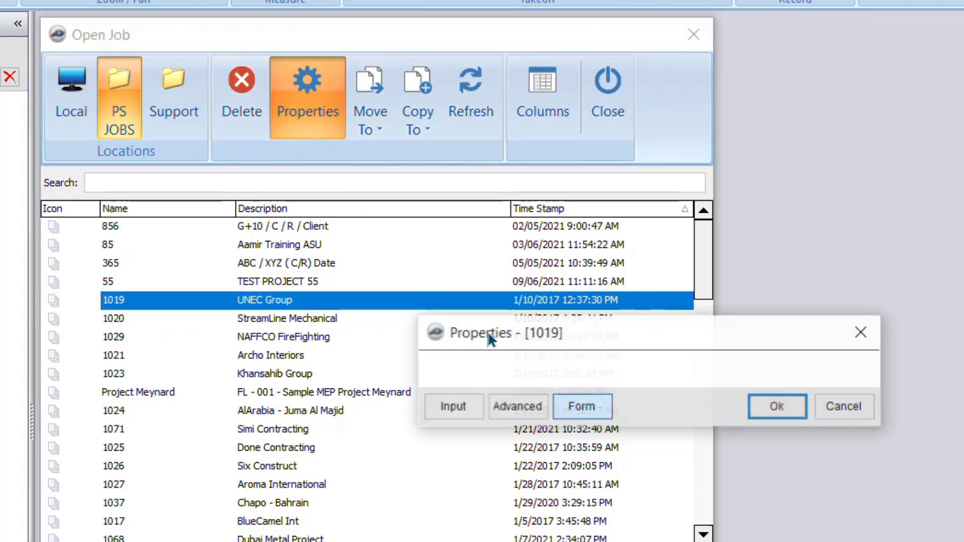
{"action": "left_click", "coordinate": [533, 407]}
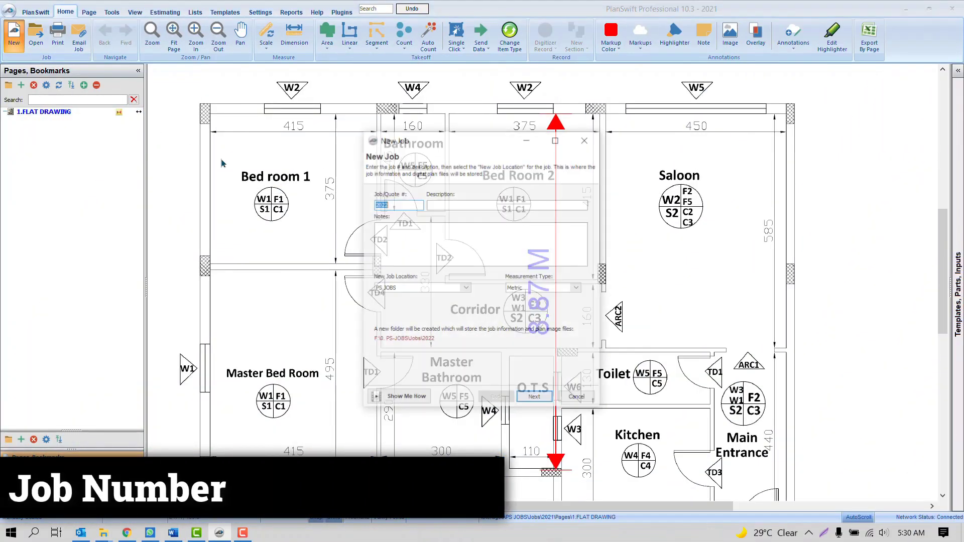
{"action": "left_click", "coordinate": [405, 206]}
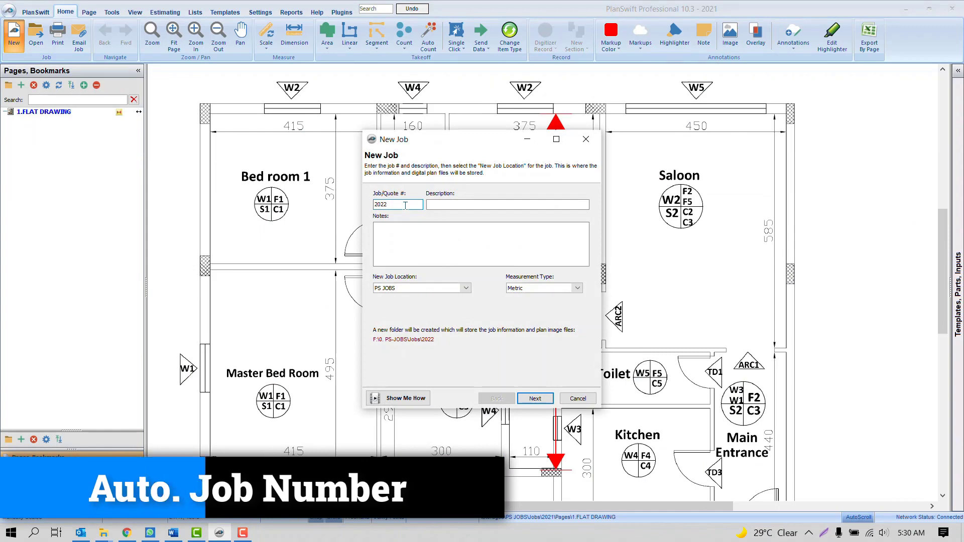
{"action": "key", "text": "BackSpace"}
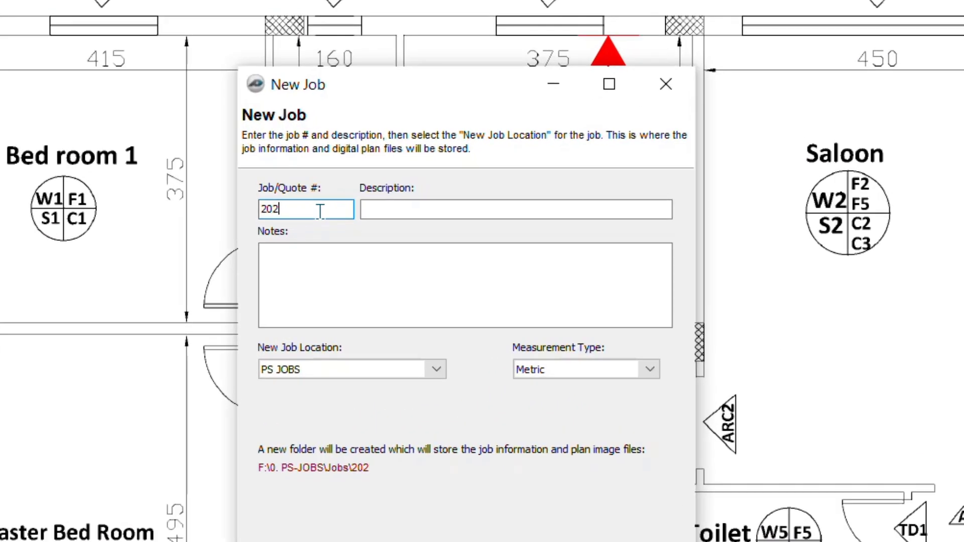
{"action": "type", "text": "0"}
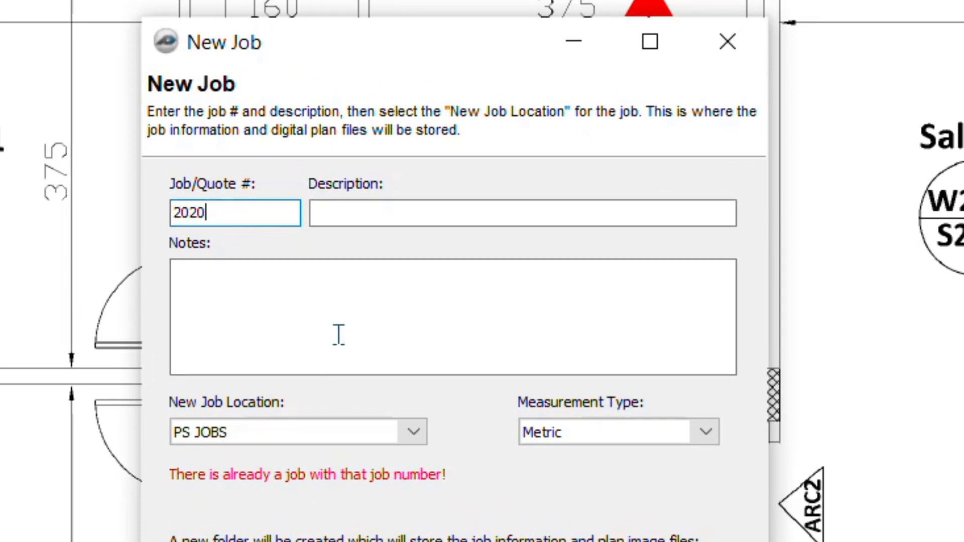
{"action": "key", "text": "BackSpace"}
{"action": "type", "text": "1"}
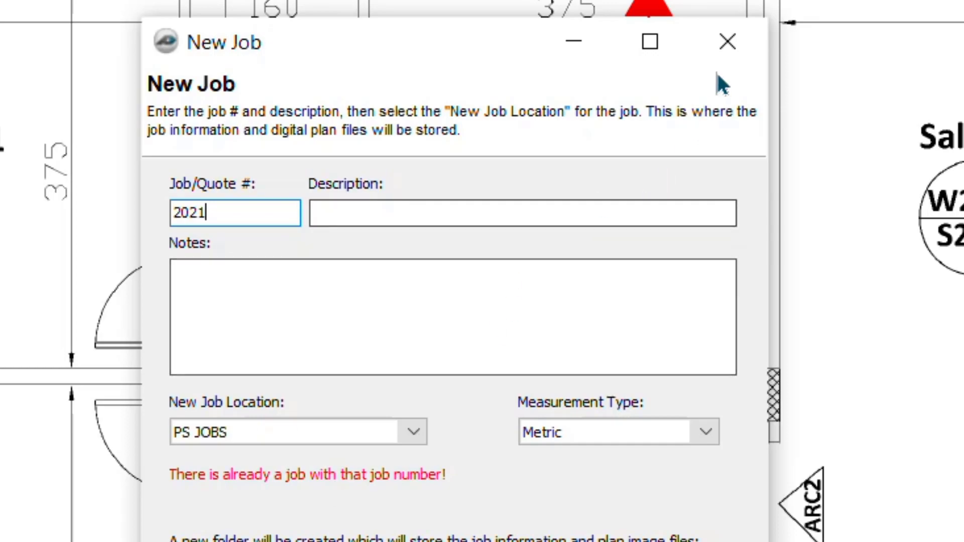
{"action": "left_click", "coordinate": [727, 42]}
- Enable Automatic Job Numbering for New Jobs in Settings > Data Storage, then return to the drawing
{"action": "left_click", "coordinate": [520, 24]}
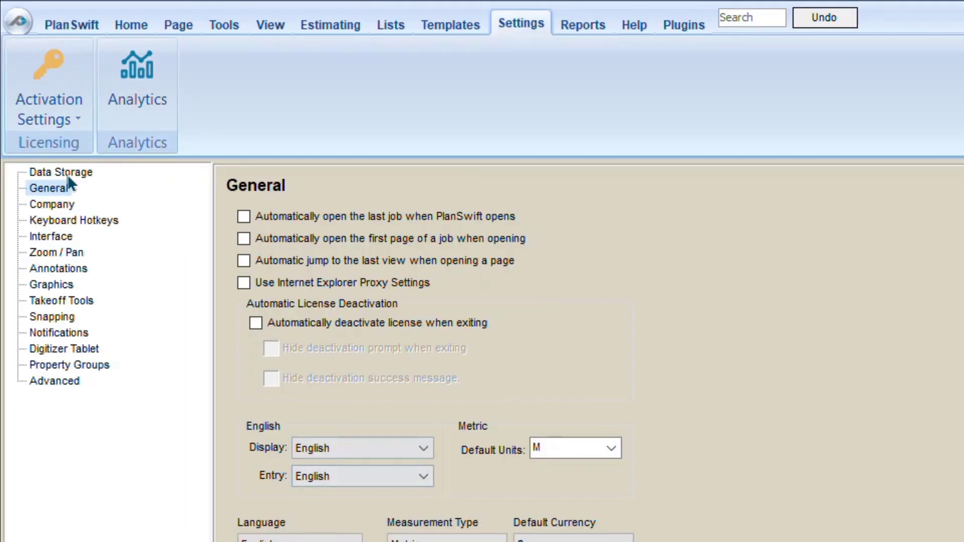
{"action": "left_click", "coordinate": [56, 172]}
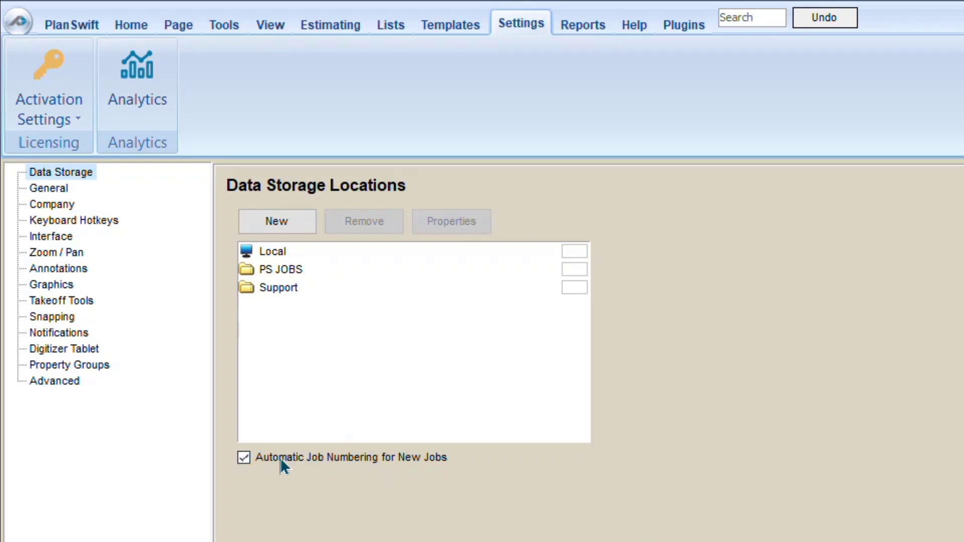
{"action": "left_click", "coordinate": [128, 23]}
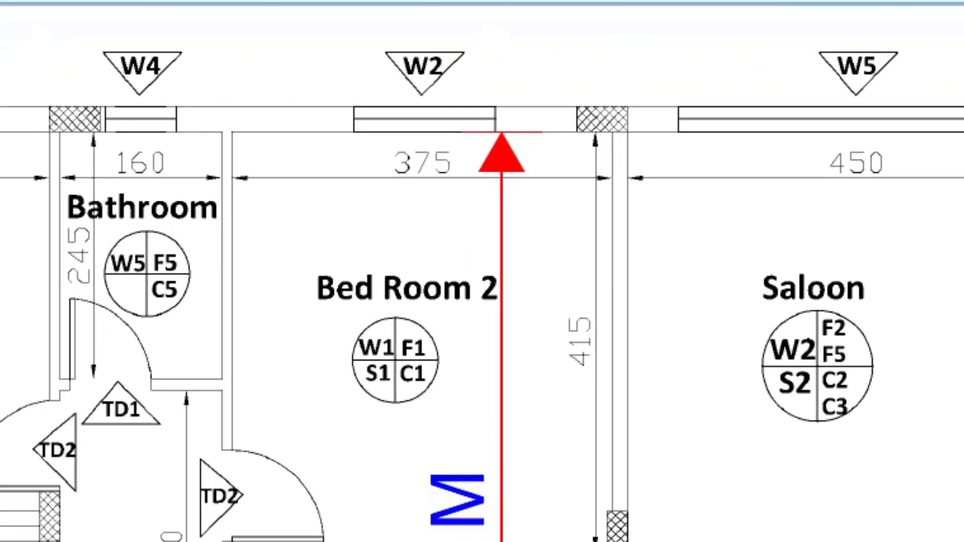
- Start a new job with Ctrl+N, with job number 2022 filled in automatically
{"action": "key", "text": "ctrl+n"}
{"action": "left_click", "coordinate": [253, 216]}
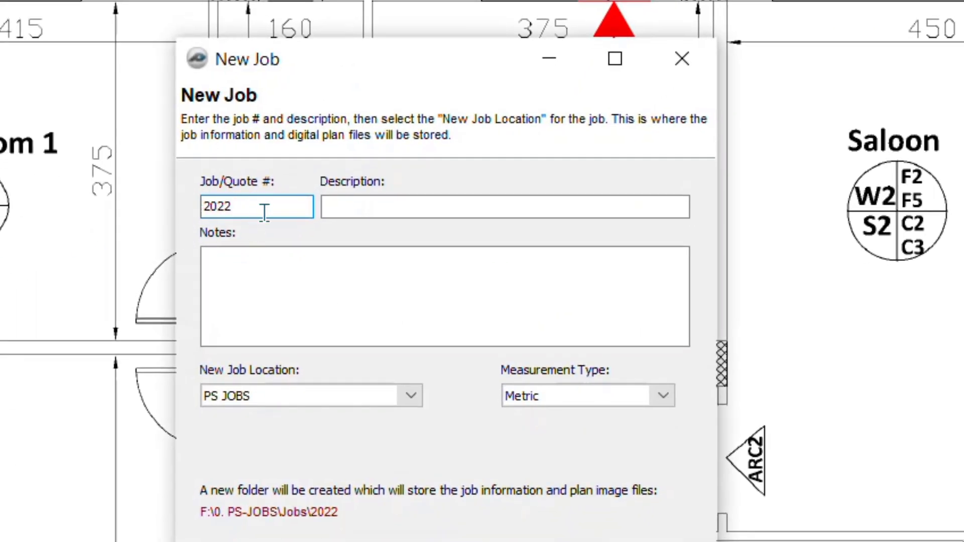